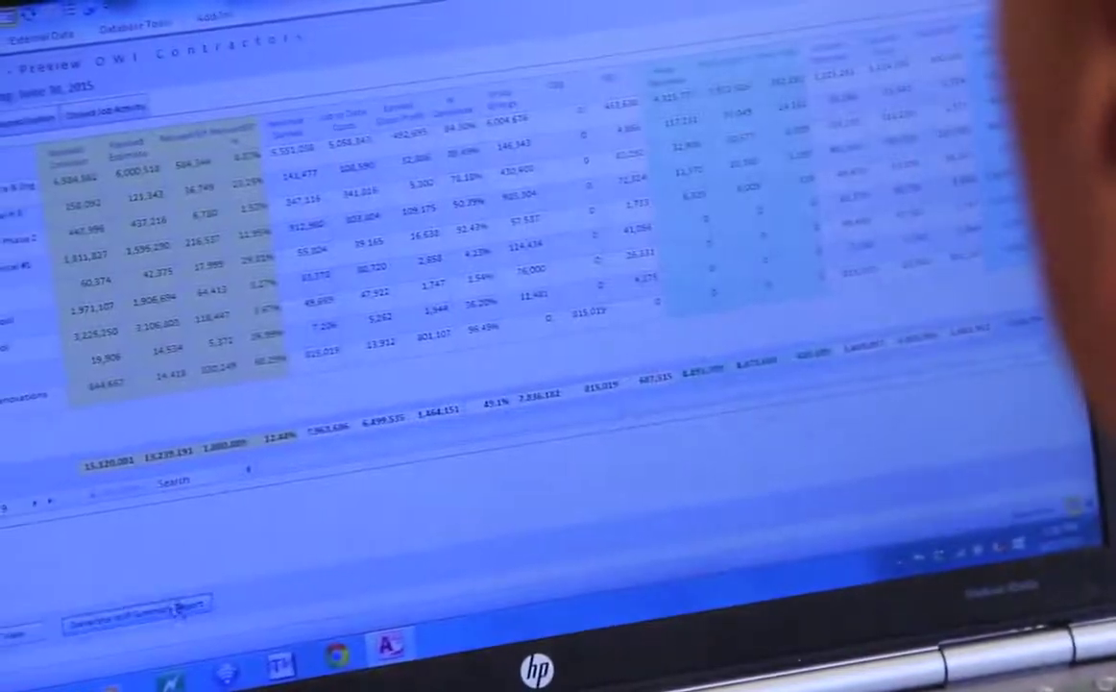
# Preview the Work in Progress Schedule summary report, then return to the Cabbage Main Menu.
pyautogui.click(179, 610)
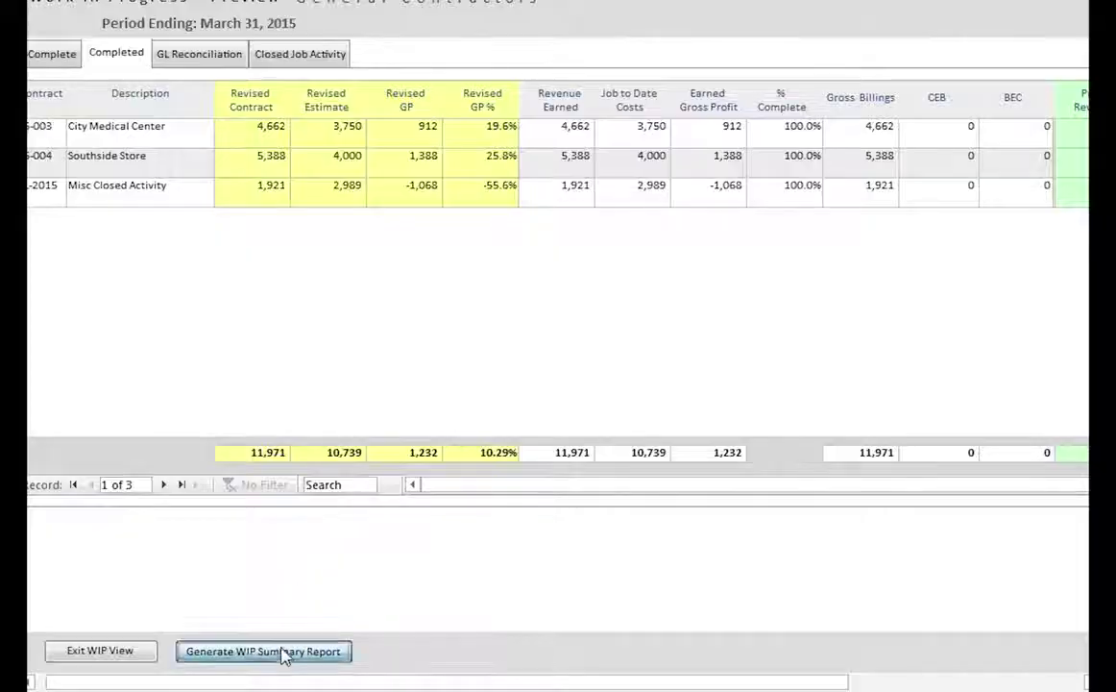
pyautogui.click(288, 654)
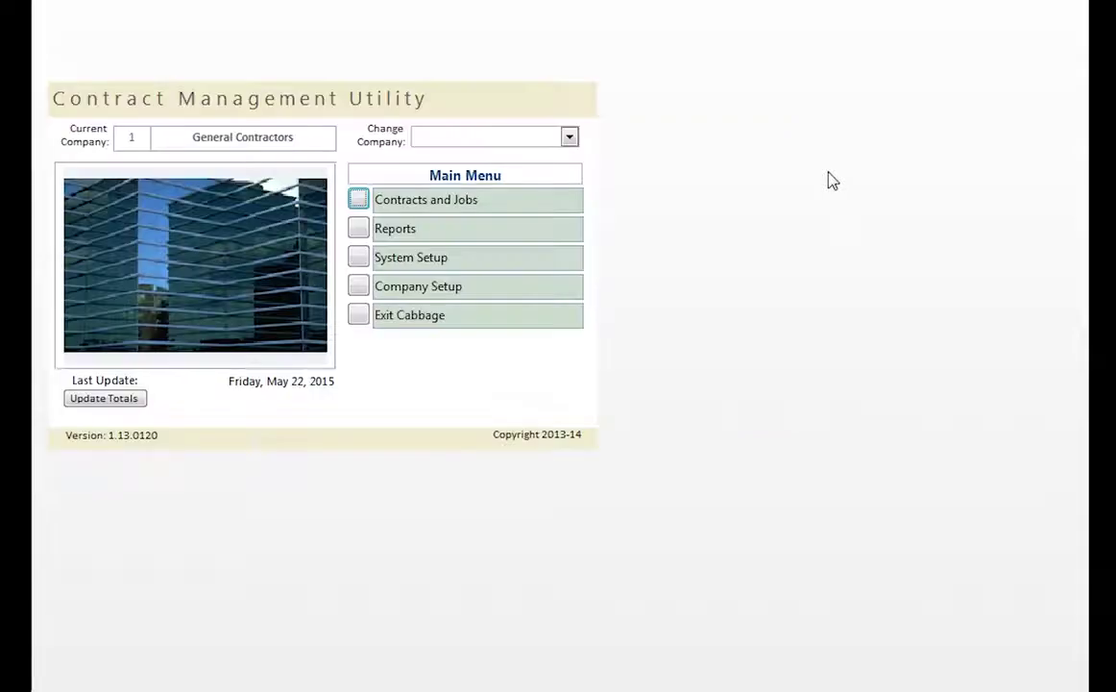
# Open the Contracts in Progress job form from the Contracts and Jobs menu.
pyautogui.click(358, 199)
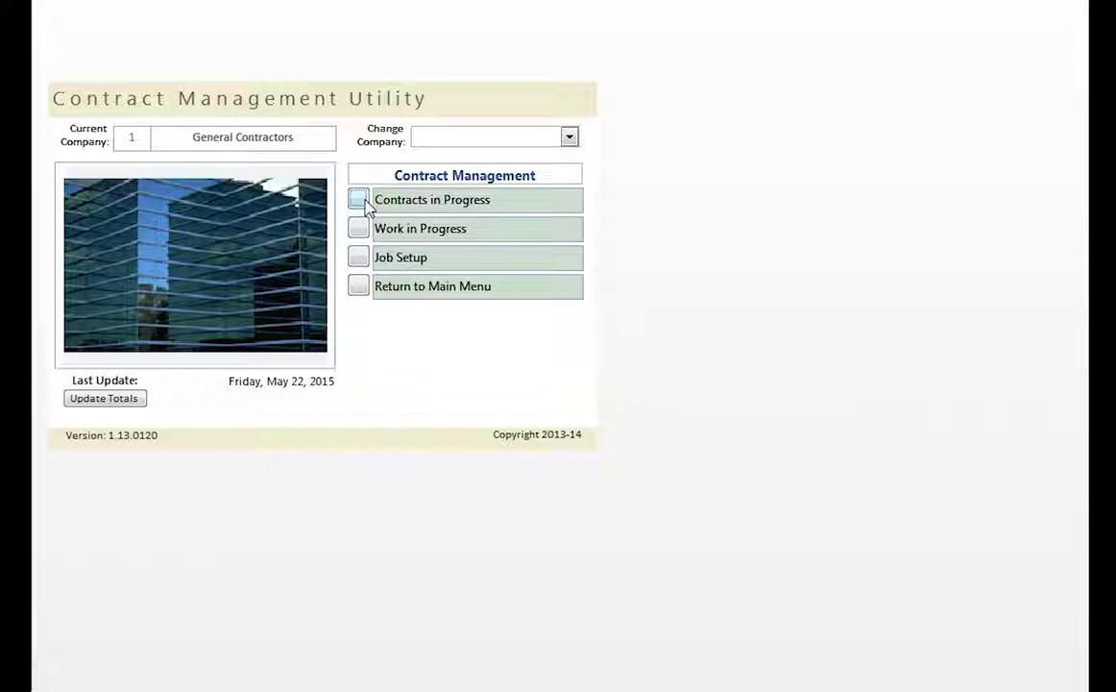
pyautogui.click(366, 205)
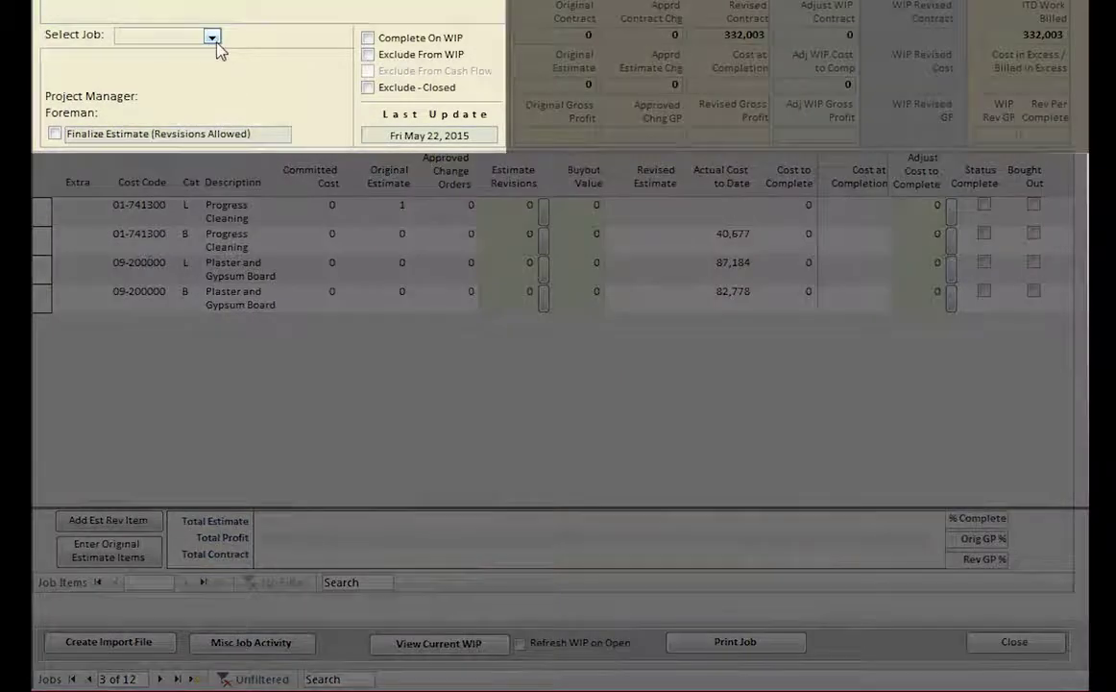
# Load job 13-005 Engineering School from the Select Job list.
pyautogui.click(213, 38)
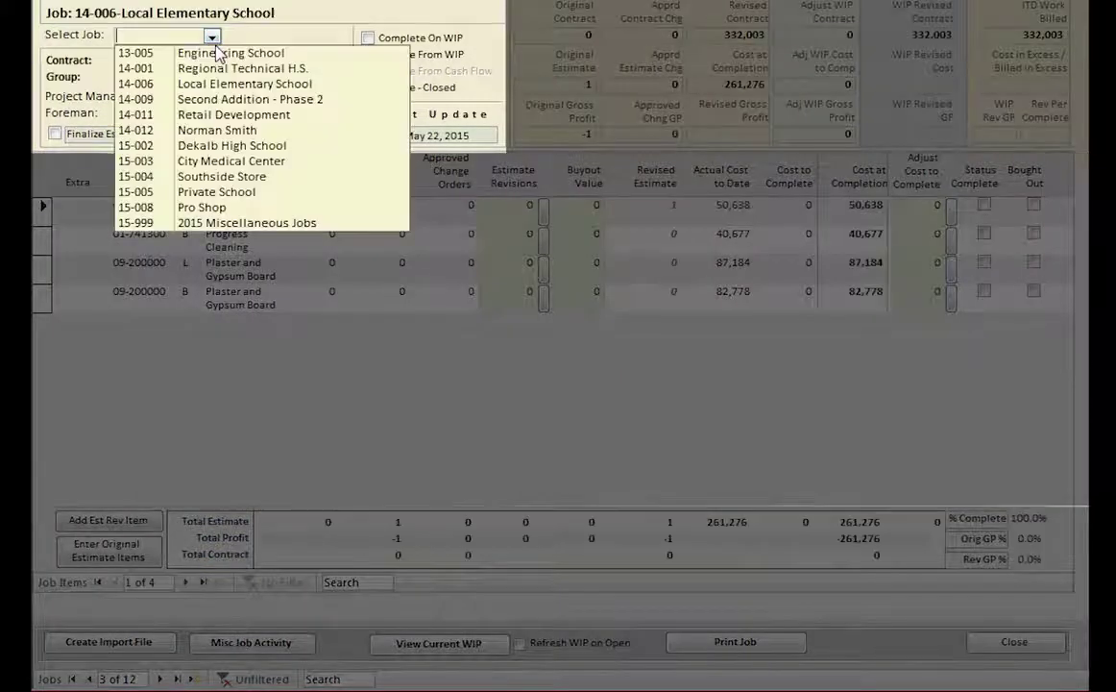
pyautogui.click(223, 54)
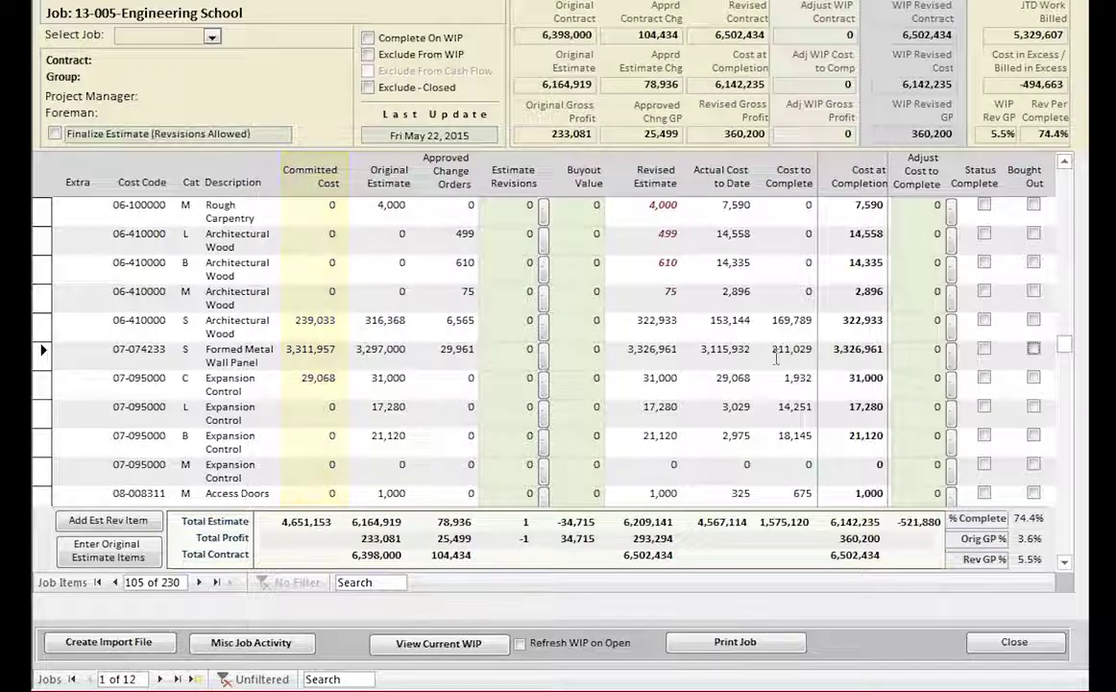
# Mark the 07-074233 Formed Metal Wall Panel line bought out and select its Estimate Revisions cell.
pyautogui.click(1033, 350)
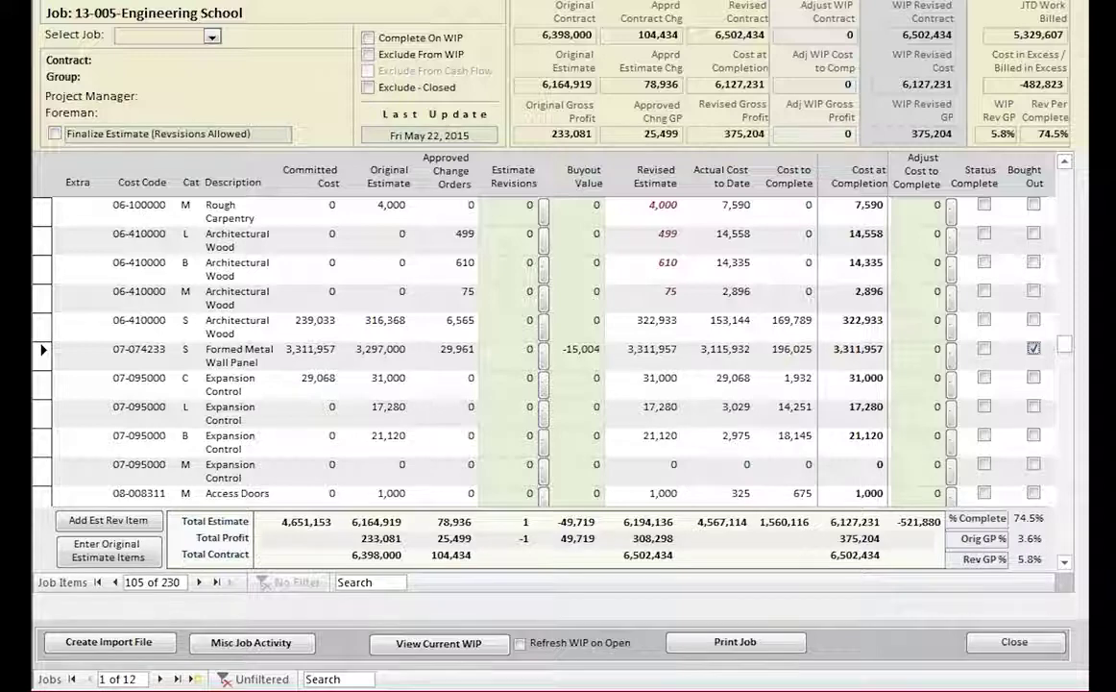
pyautogui.click(528, 349)
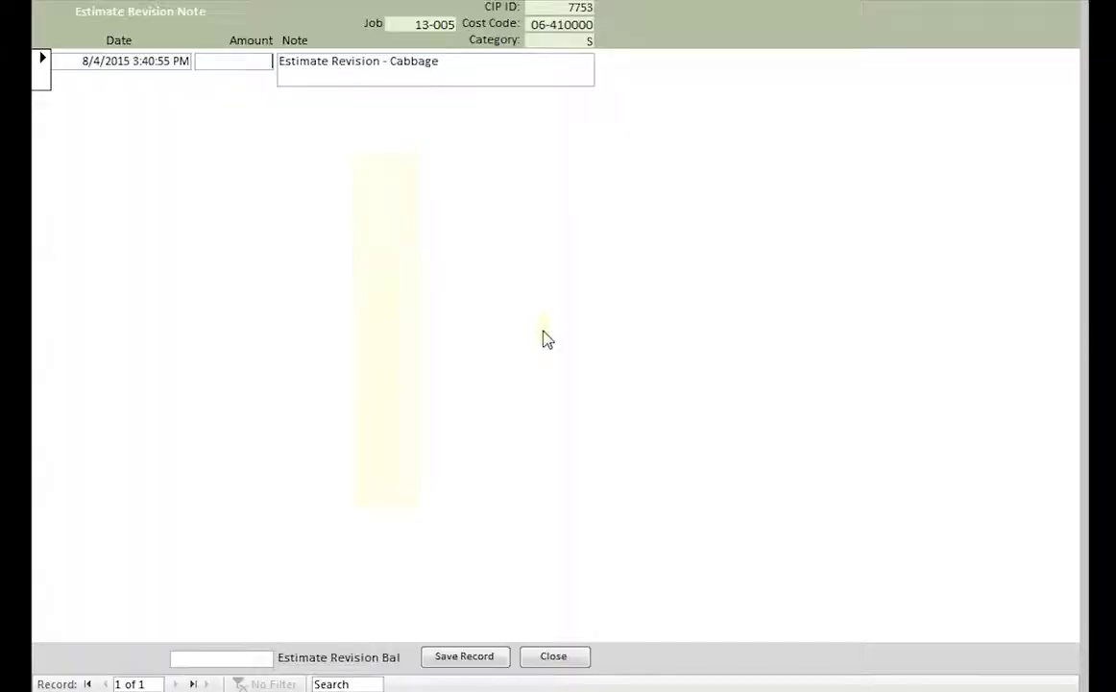
# Revise 06-410000 Architectural Wood estimates: -80,000 on category S, 40,000 each on B and L.
pyautogui.click(544, 330)
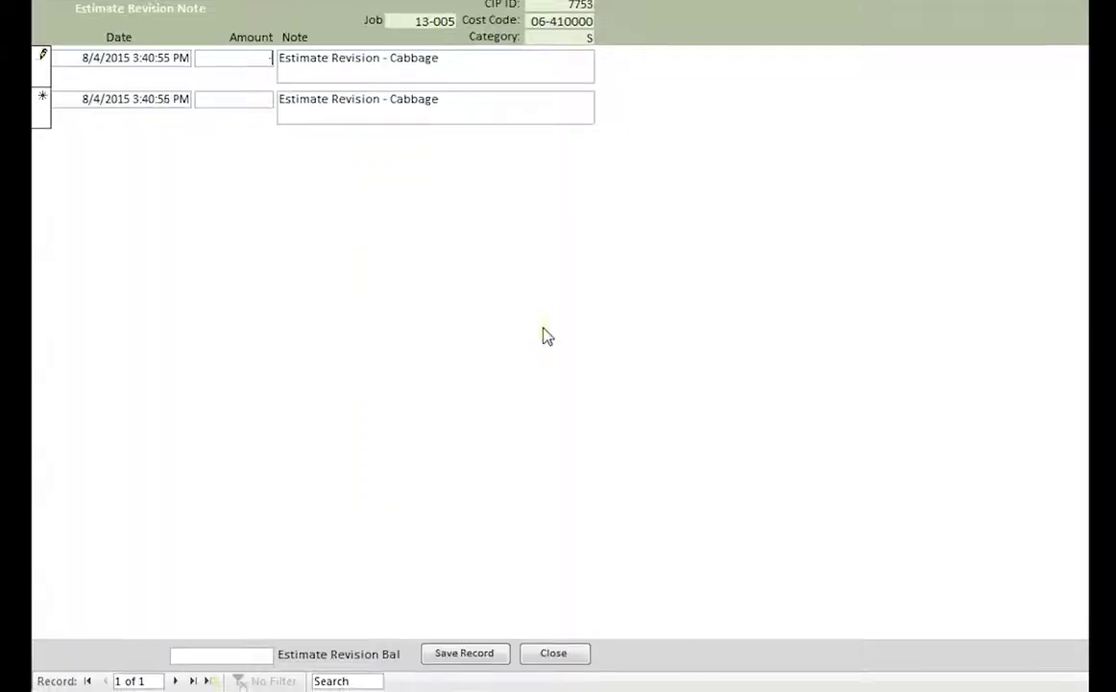
pyautogui.write('-80000')
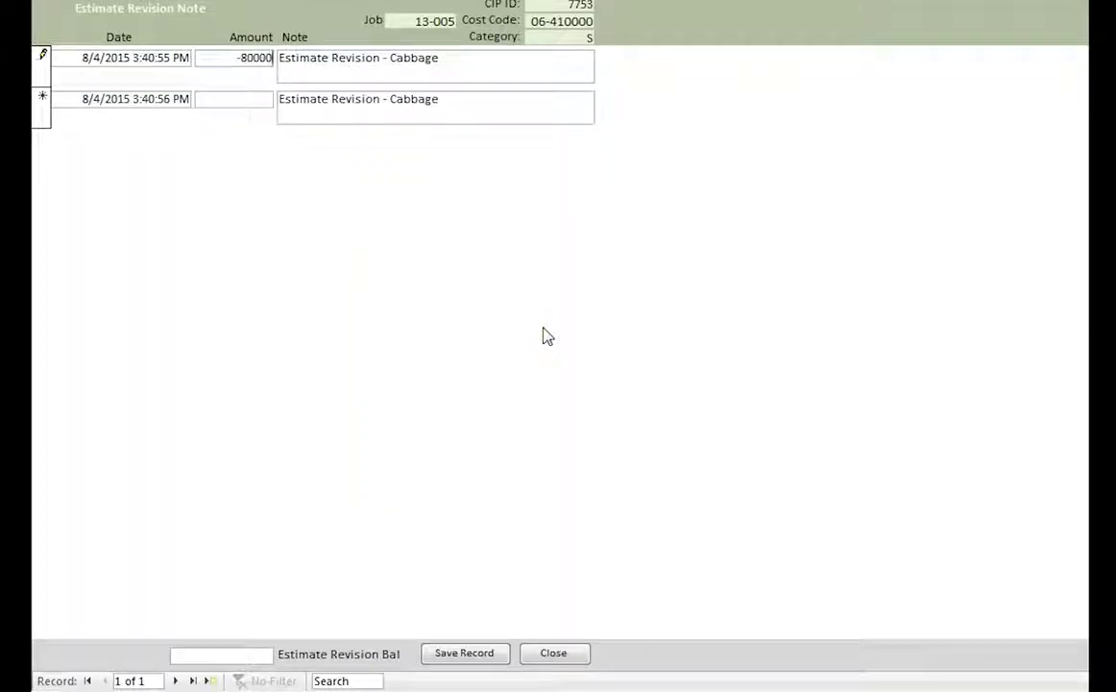
pyautogui.press('Tab')
pyautogui.click(553, 654)
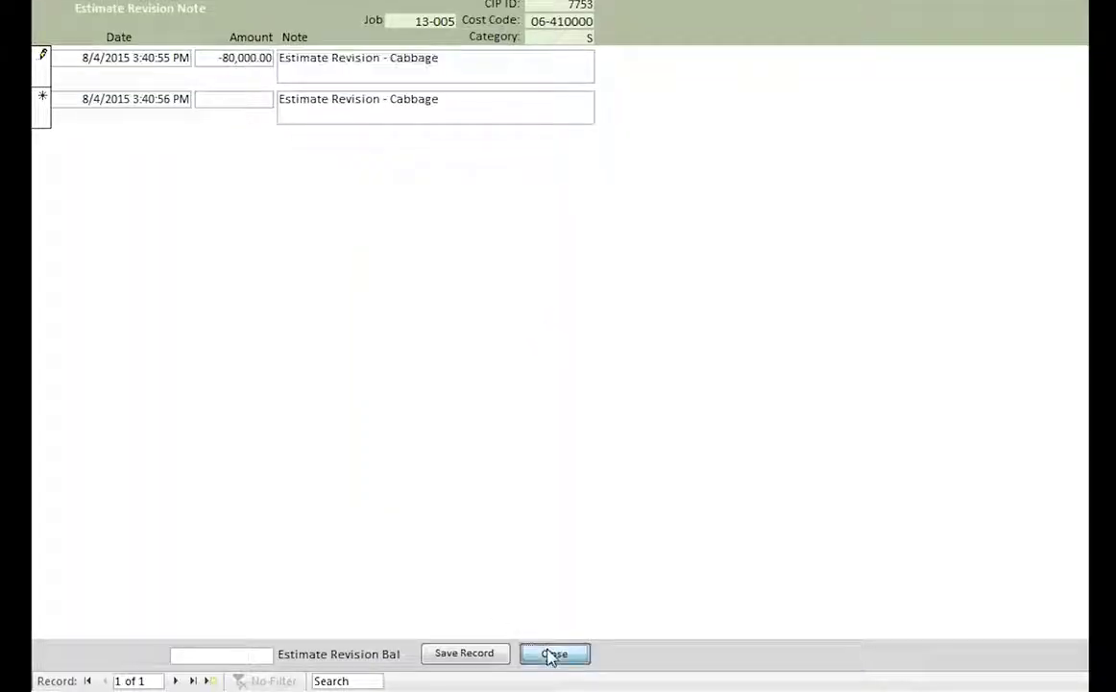
pyautogui.click(545, 280)
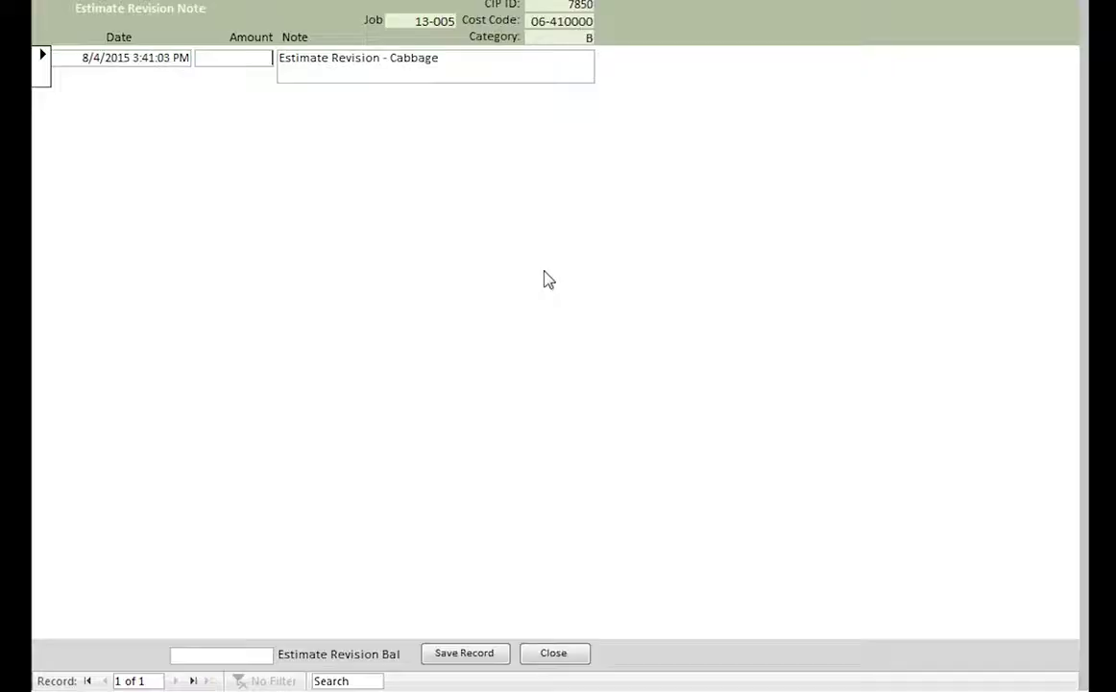
pyautogui.write('40000')
pyautogui.press('Tab')
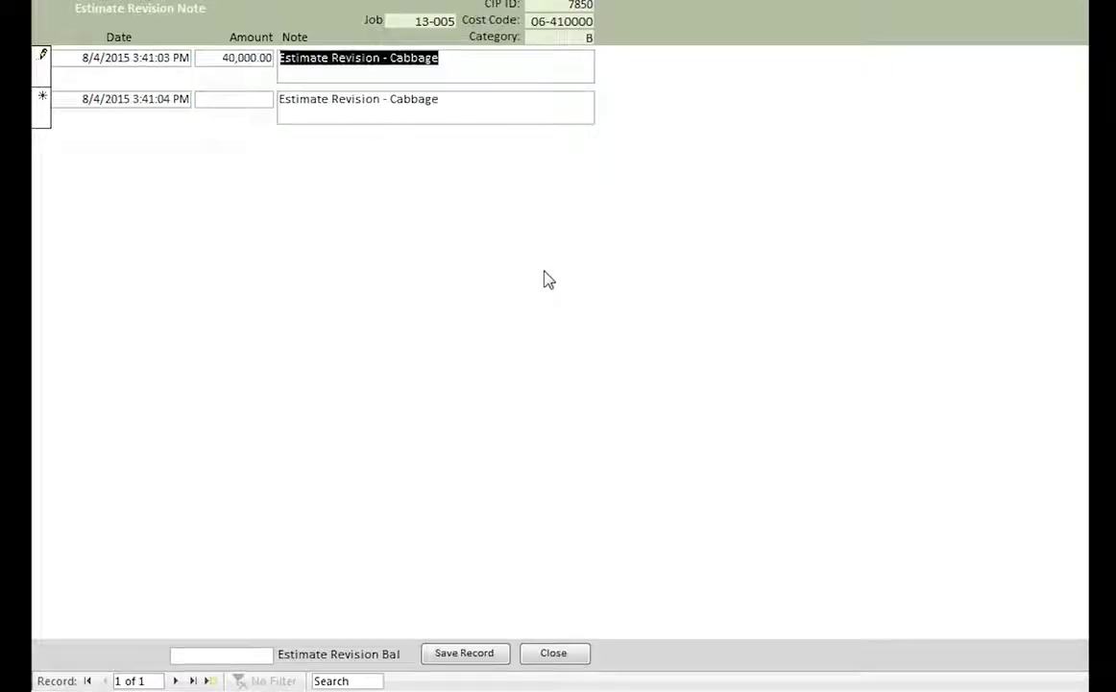
pyautogui.click(553, 652)
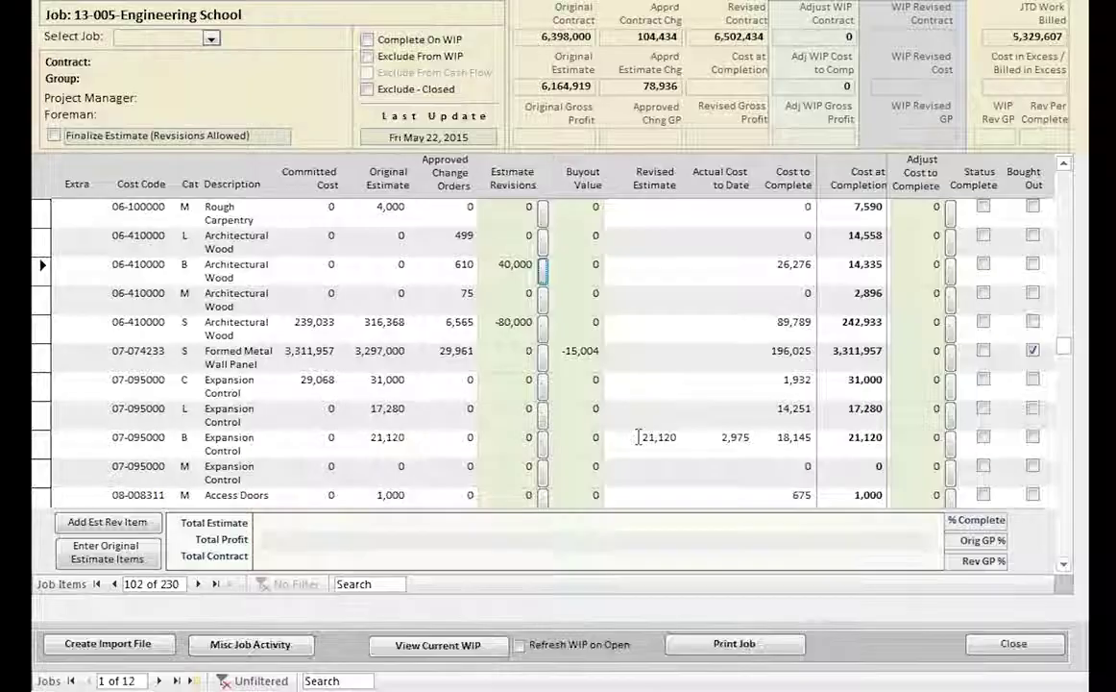
pyautogui.click(542, 248)
pyautogui.write('40000')
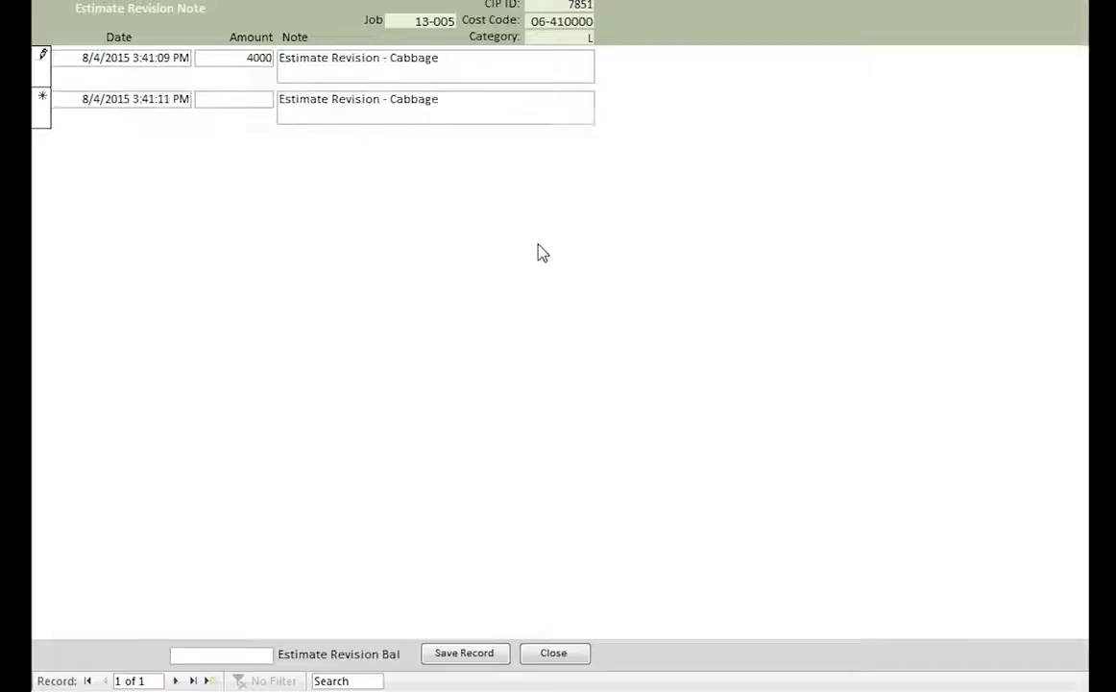
pyautogui.click(464, 655)
pyautogui.click(553, 653)
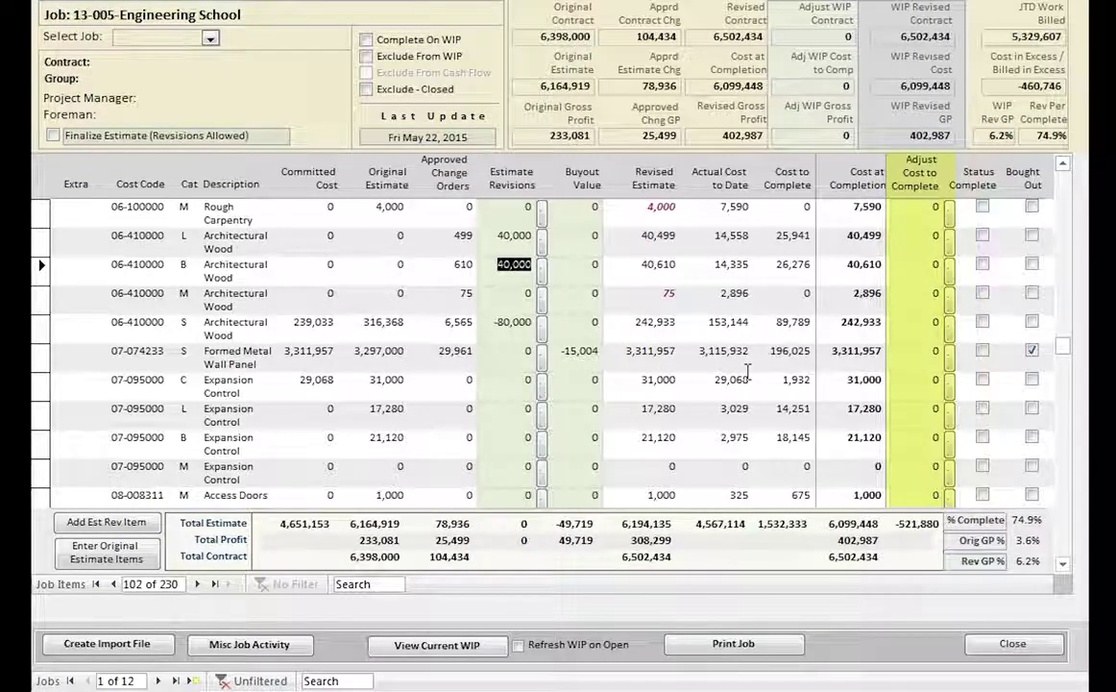
# Adjust 07-095000 category B cost to complete by -4,000 and mark 08-008311 M Access Doors complete.
pyautogui.click(949, 440)
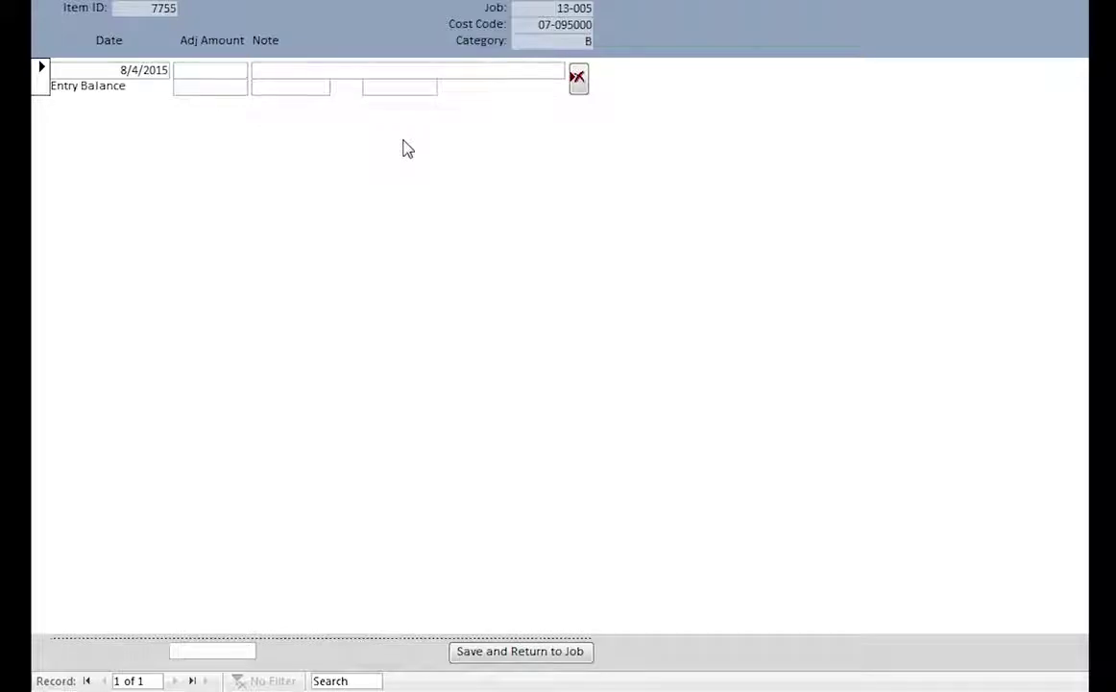
pyautogui.write('-4000')
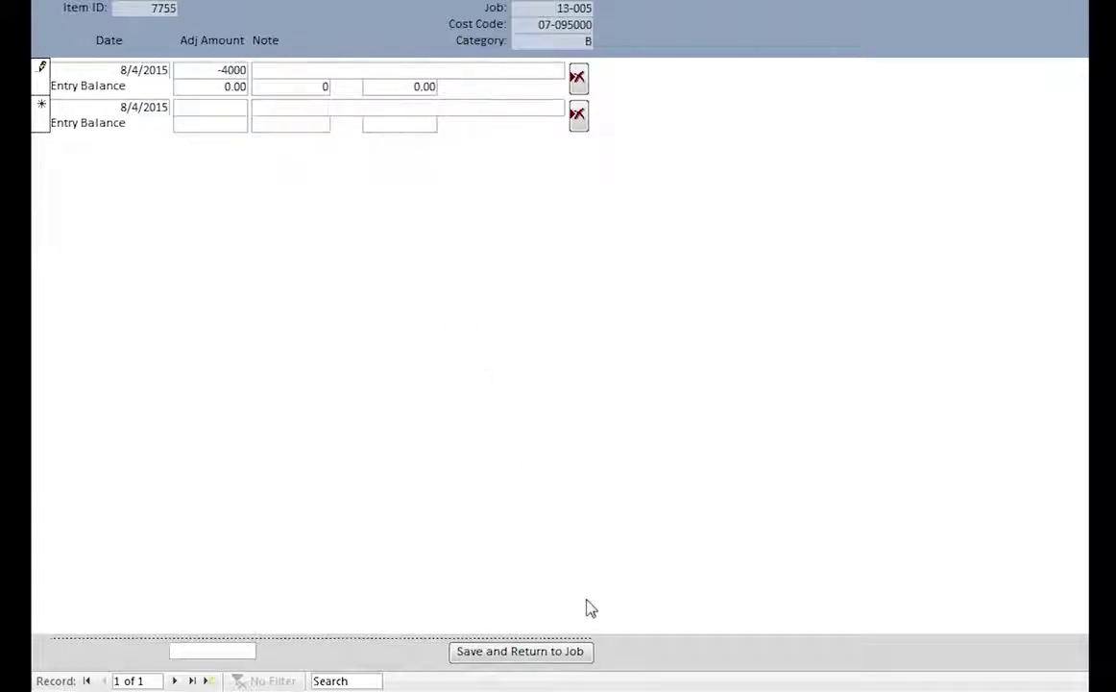
pyautogui.click(573, 651)
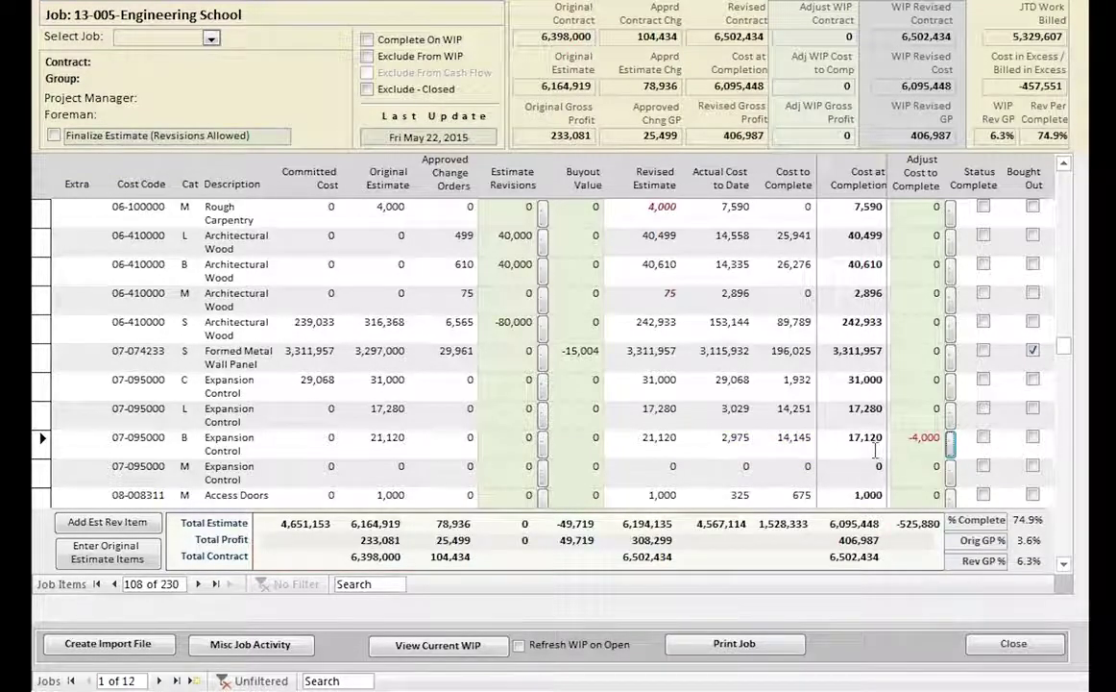
pyautogui.click(984, 495)
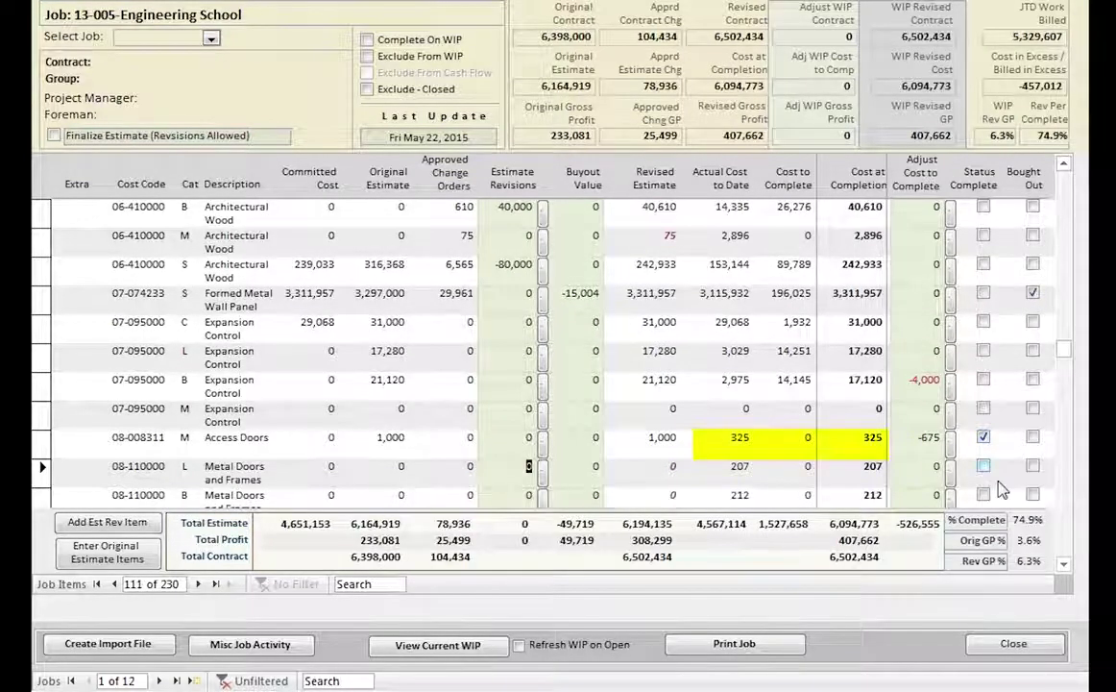
pyautogui.click(715, 236)
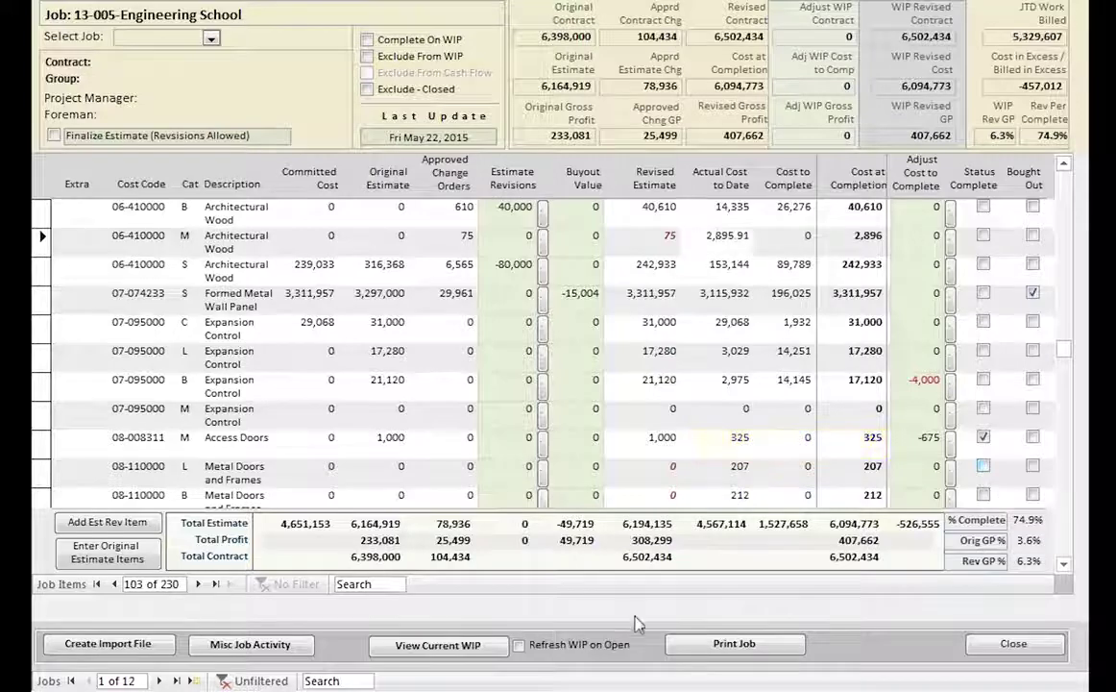
pyautogui.doubleClick(732, 235)
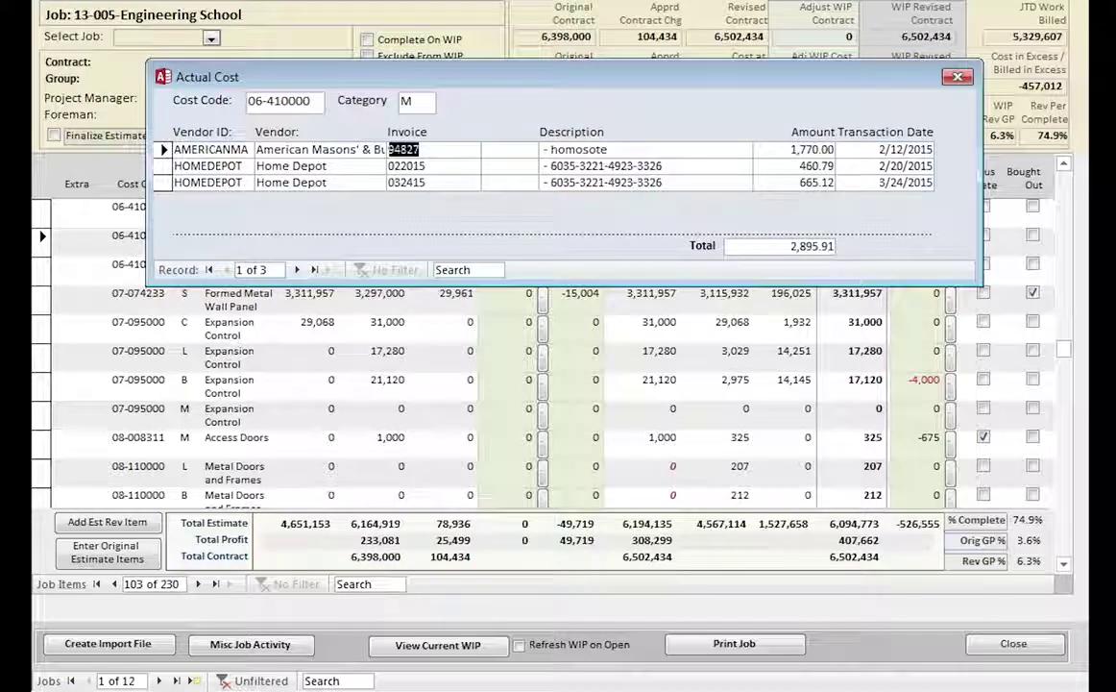
pyautogui.click(949, 77)
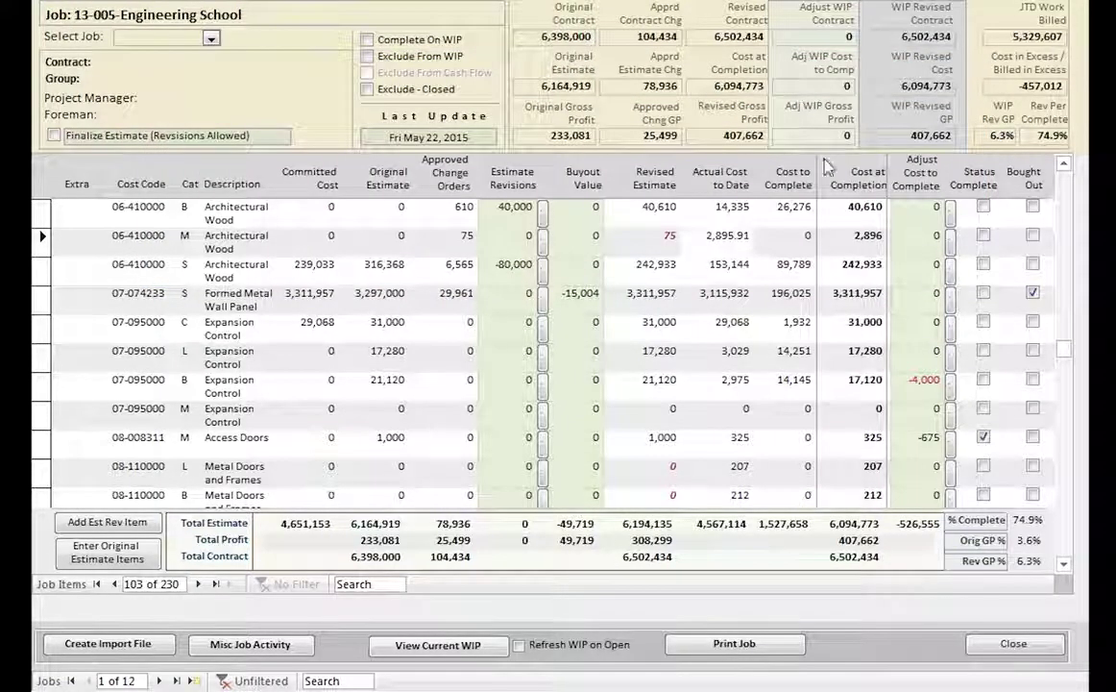
pyautogui.doubleClick(731, 440)
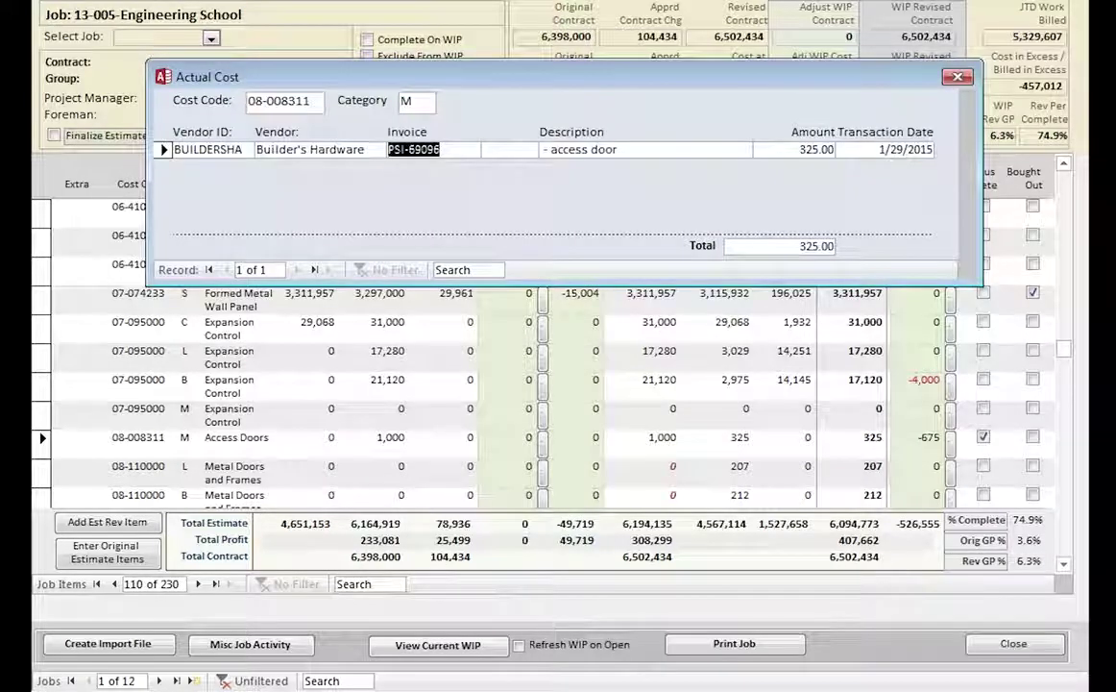
pyautogui.click(958, 77)
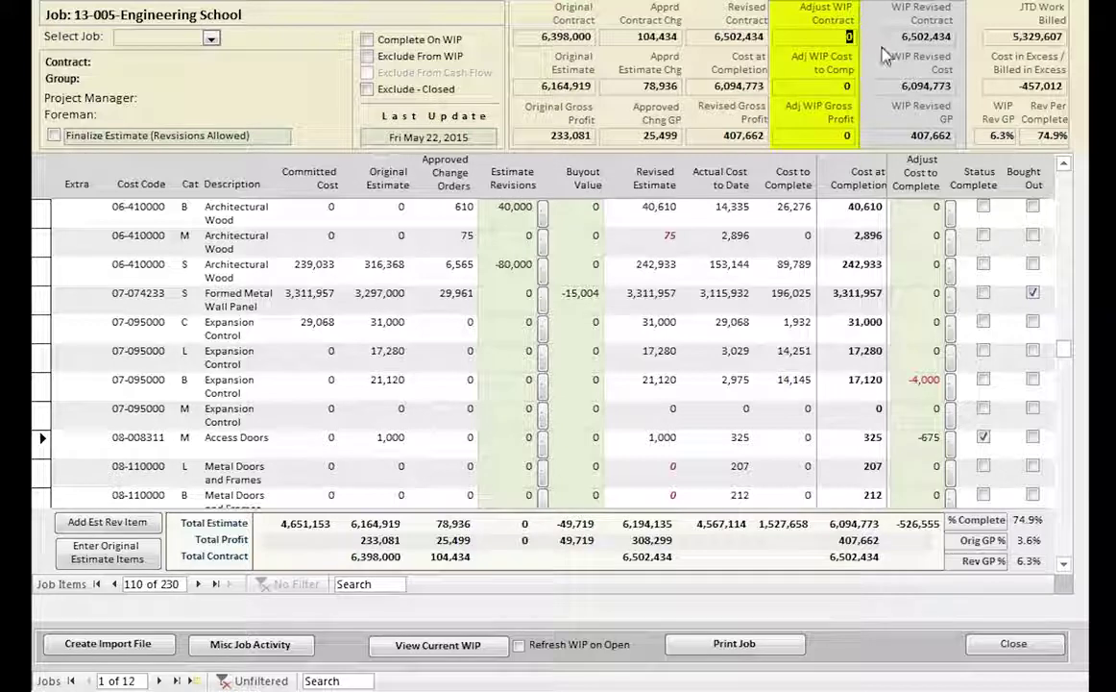
# Enter a 25,000 WIP contract adjustment and turn on Refresh WIP on Open.
pyautogui.write('25000')
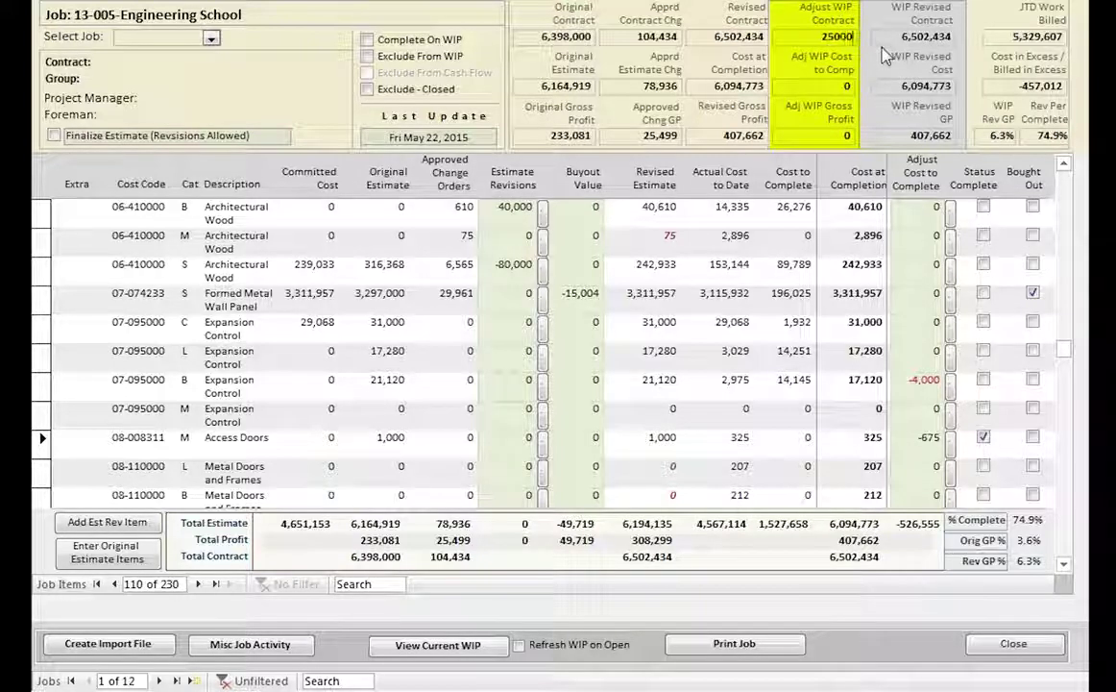
pyautogui.press('Tab')
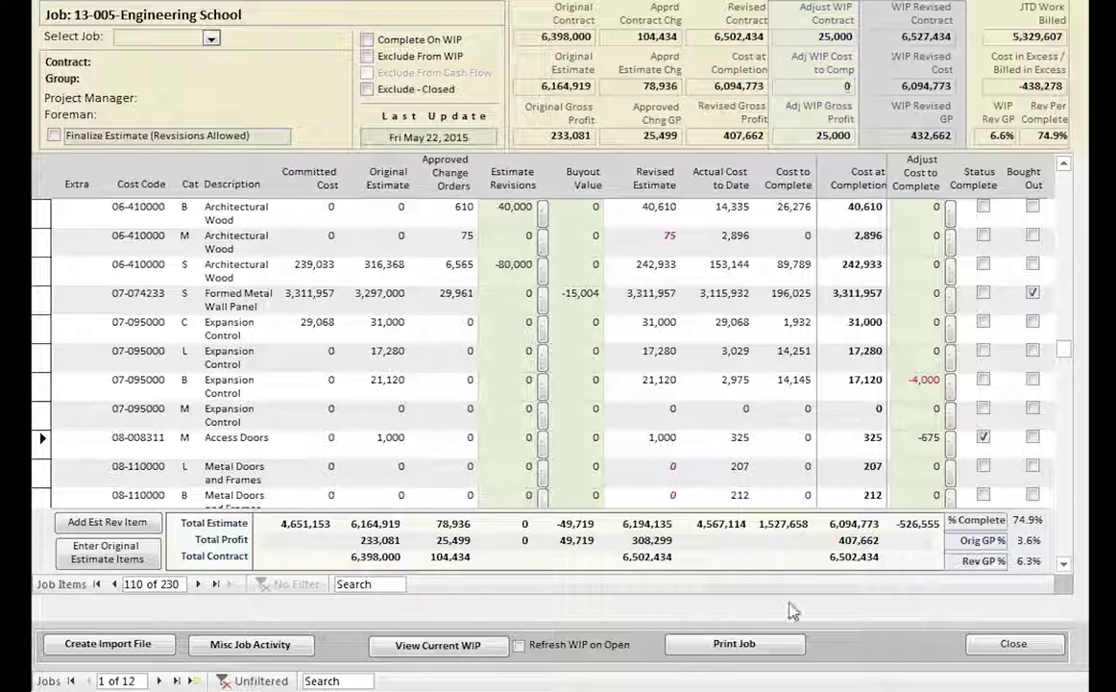
pyautogui.press('Tab')
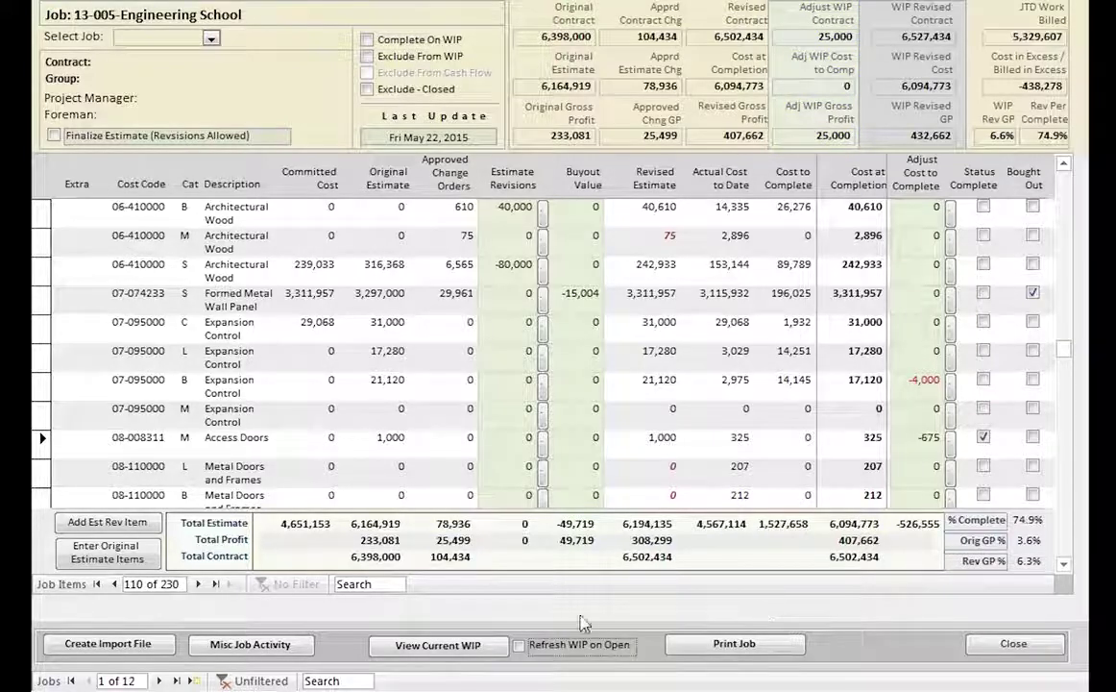
pyautogui.press('space')
# Open the current WIP preview and review its Completed, Closed Job Activity and GL Reconciliation tabs.
pyautogui.click(438, 641)
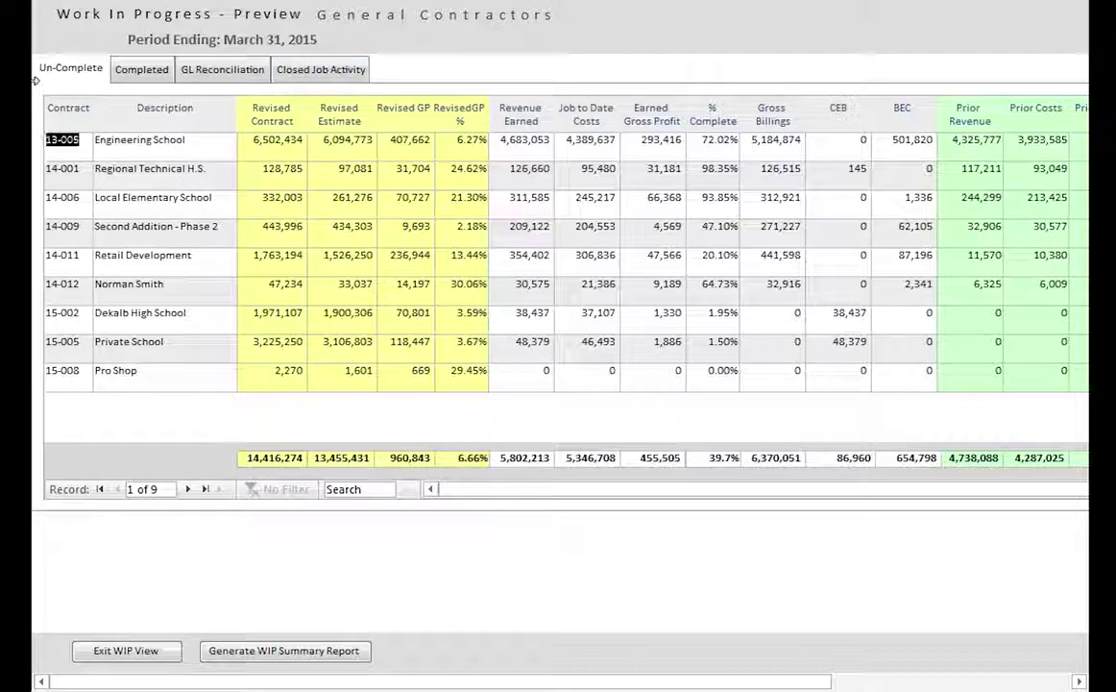
pyautogui.click(139, 70)
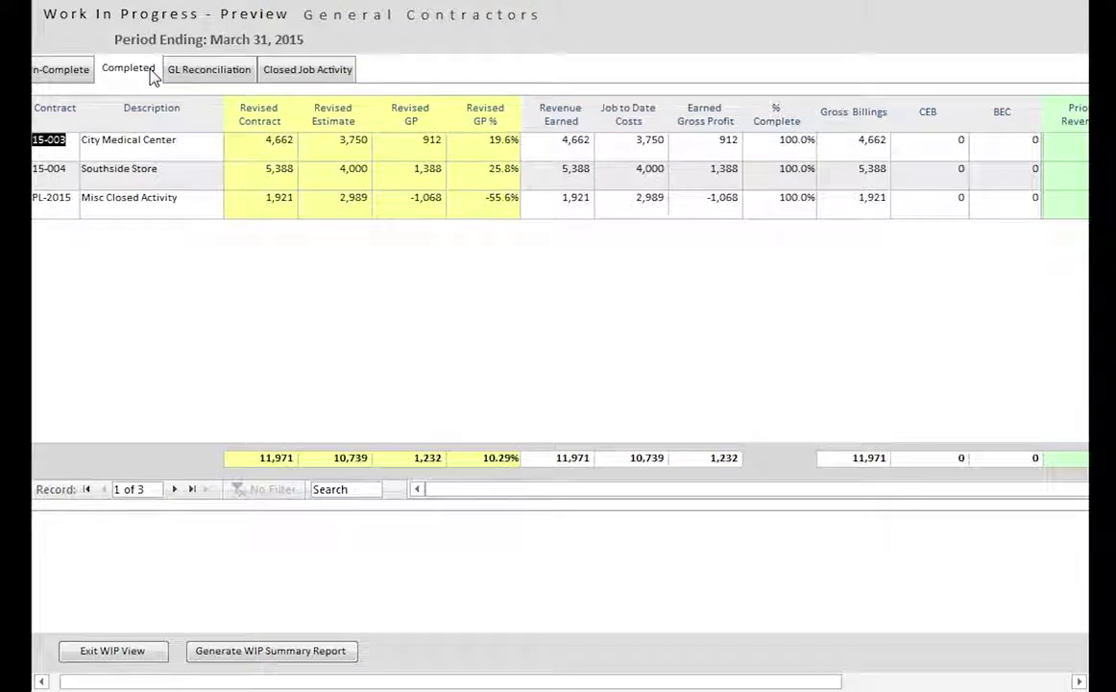
pyautogui.click(215, 75)
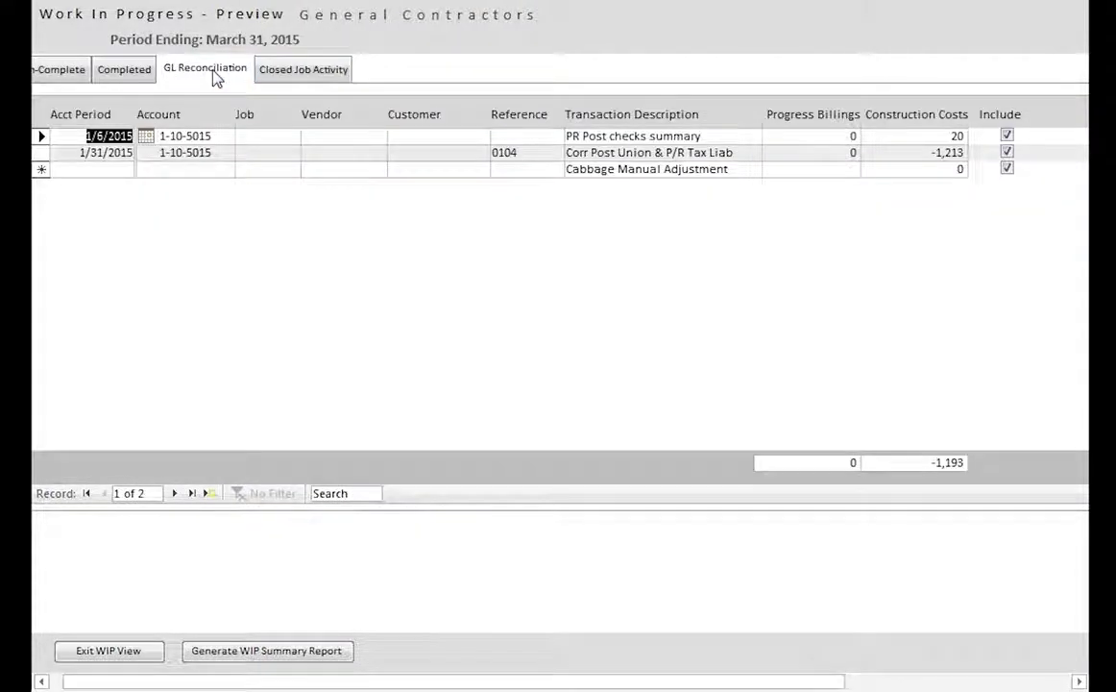
pyautogui.click(289, 77)
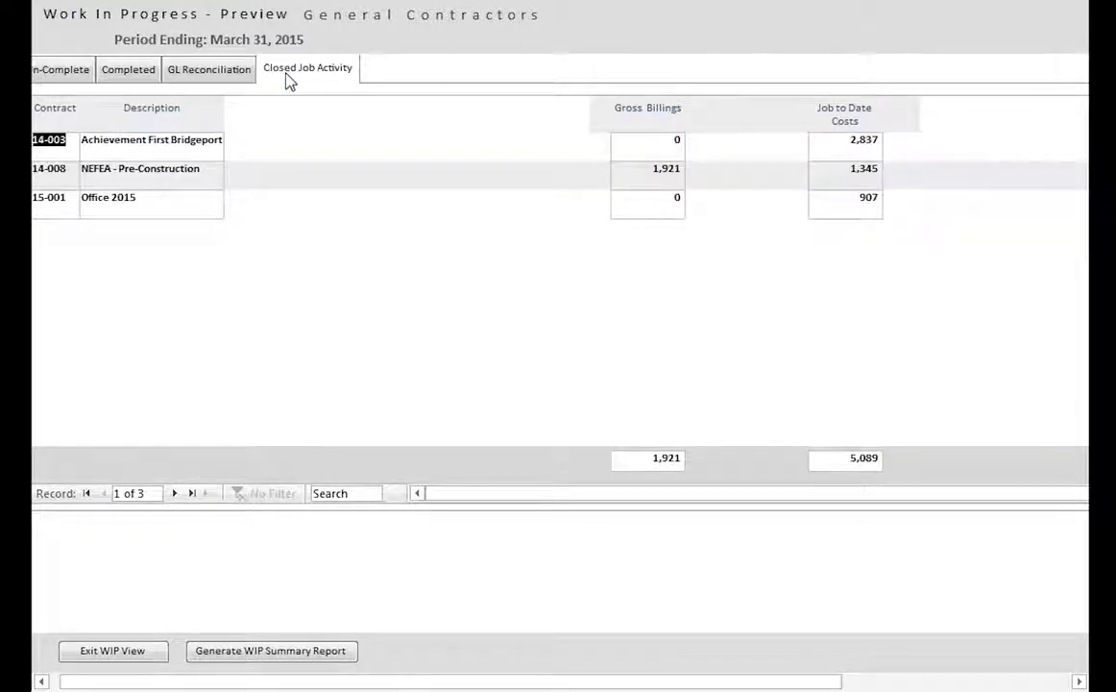
pyautogui.click(223, 75)
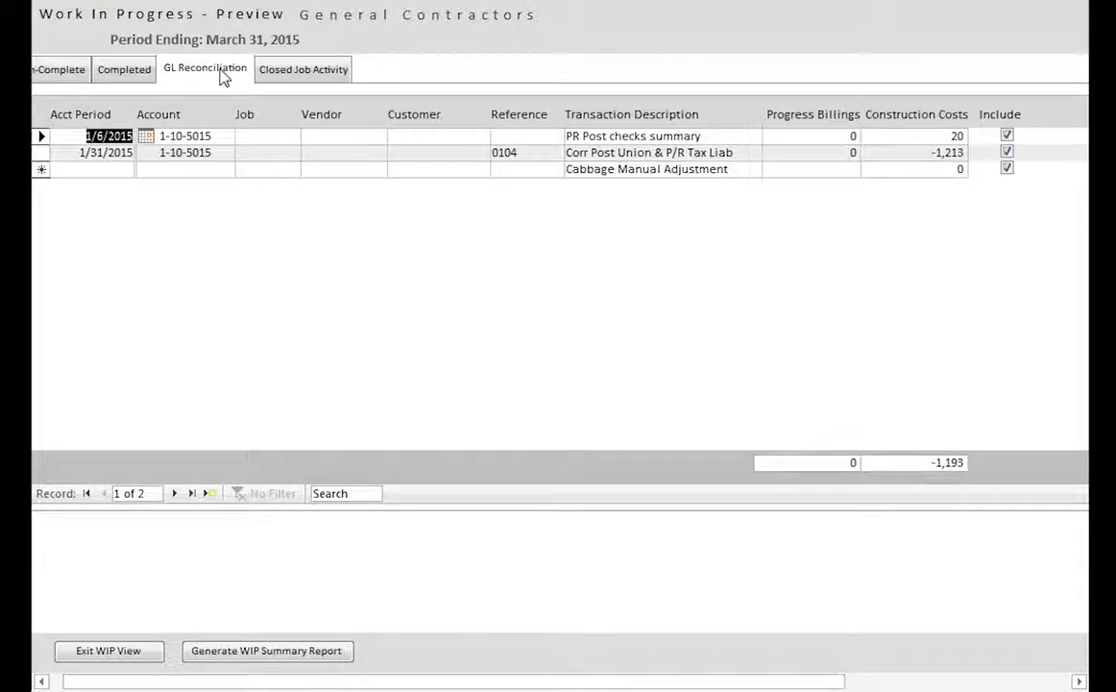
# Recheck the Closed Job Activity and Completed tabs, then generate the March 31, 2015 WIP summary report.
pyautogui.click(260, 72)
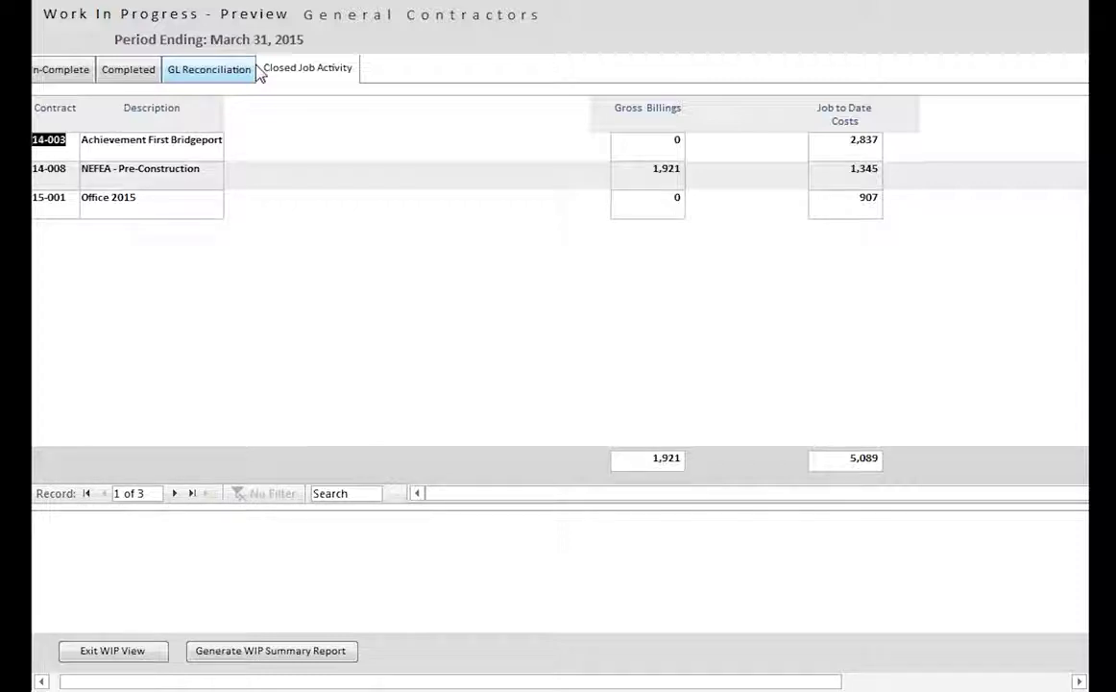
pyautogui.click(134, 79)
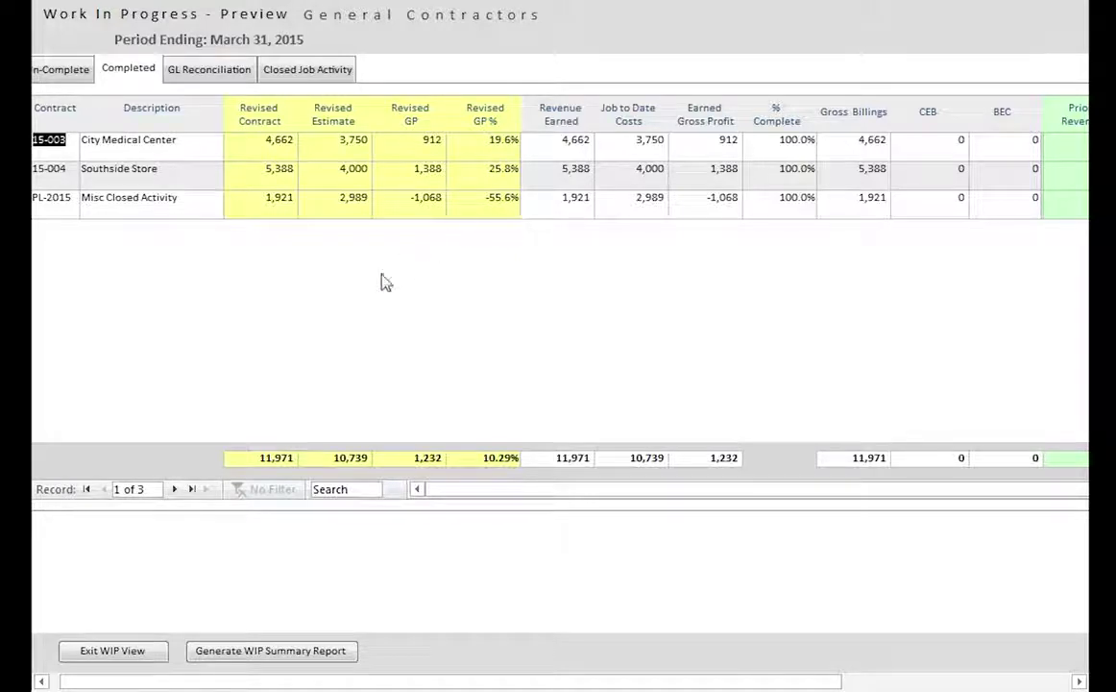
pyautogui.click(294, 651)
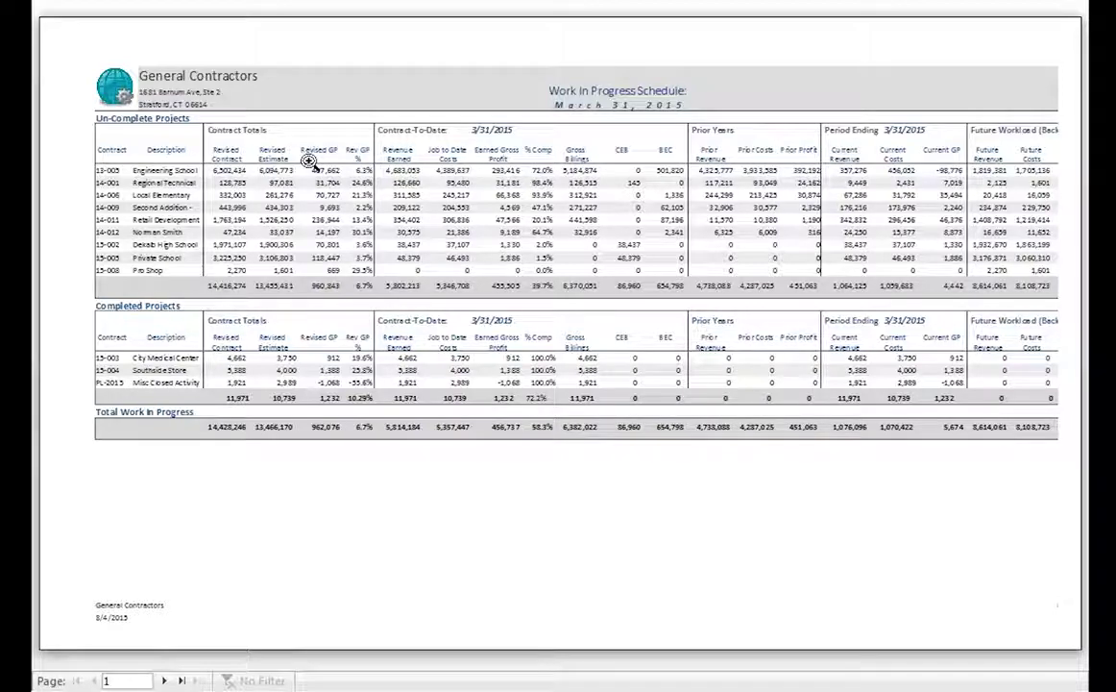
# Zoom into the report and scroll right to the Period Ending and Future Workload (Backlog) columns.
pyautogui.click(317, 157)
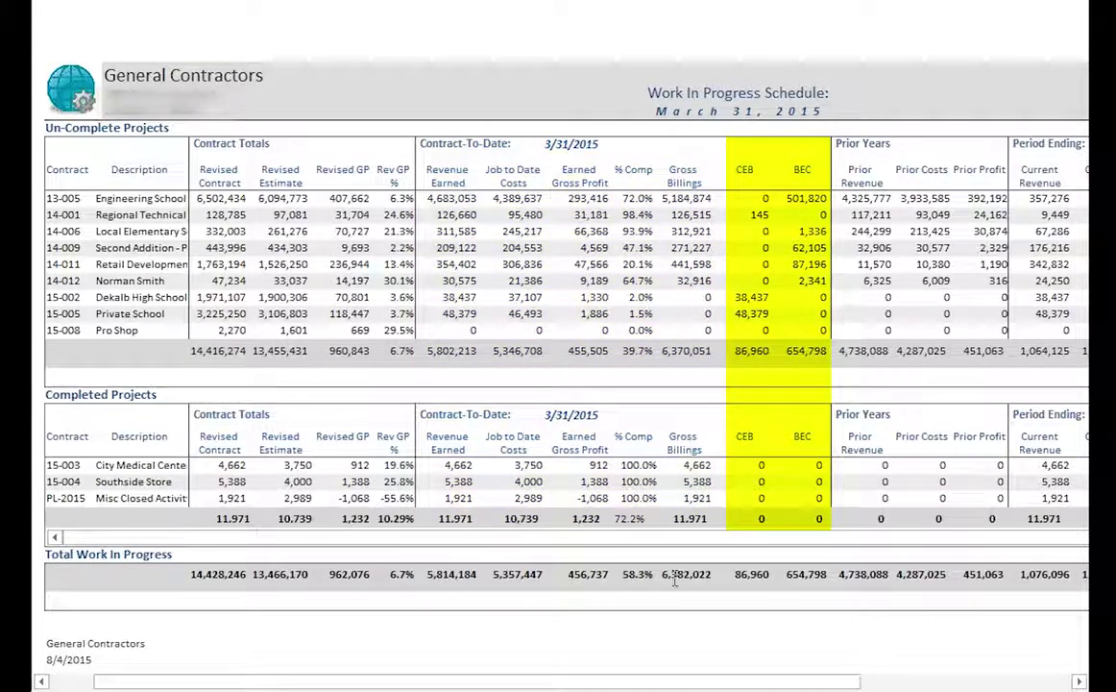
pyautogui.moveTo(668, 681); pyautogui.dragTo(845, 684)
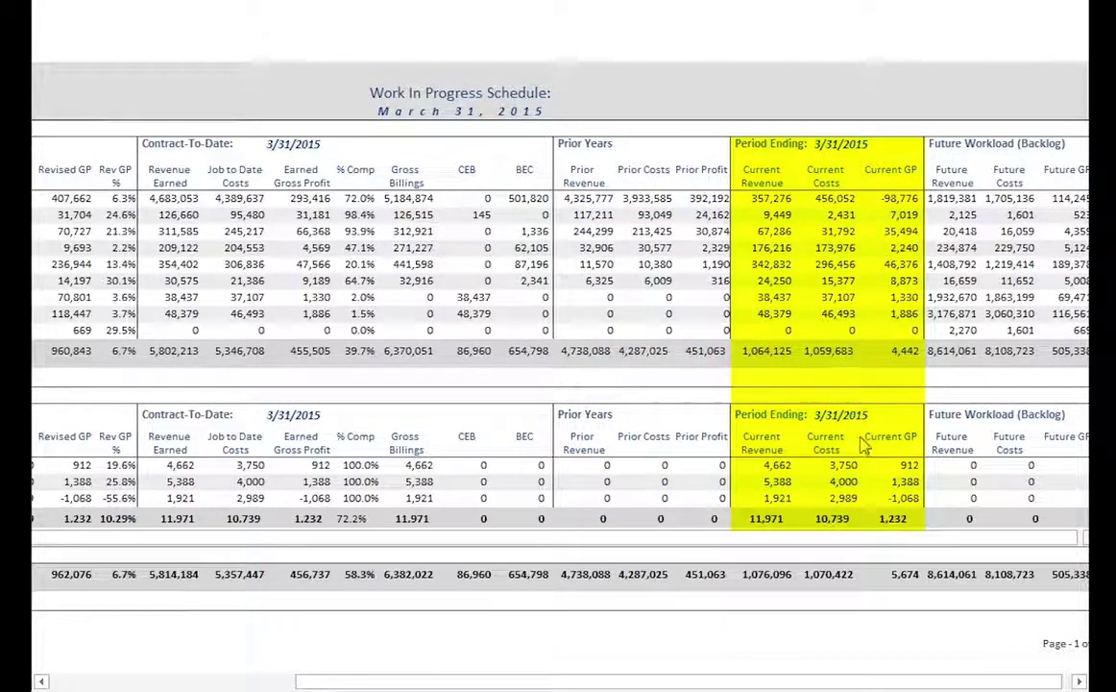
pyautogui.hscroll(1, 966, 677)
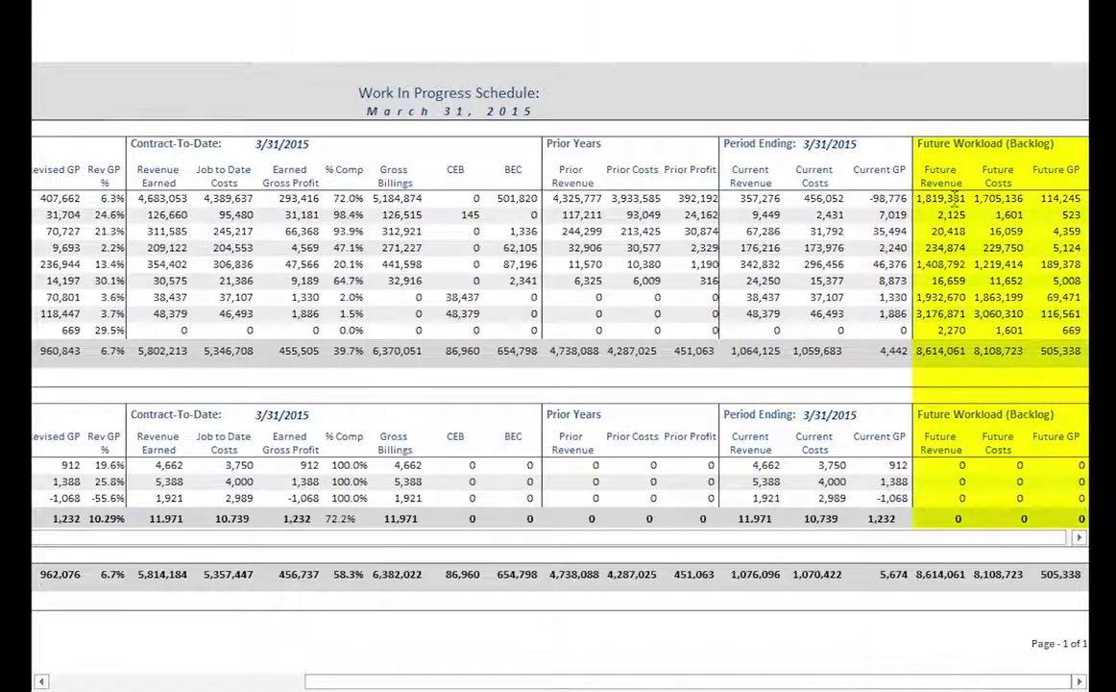